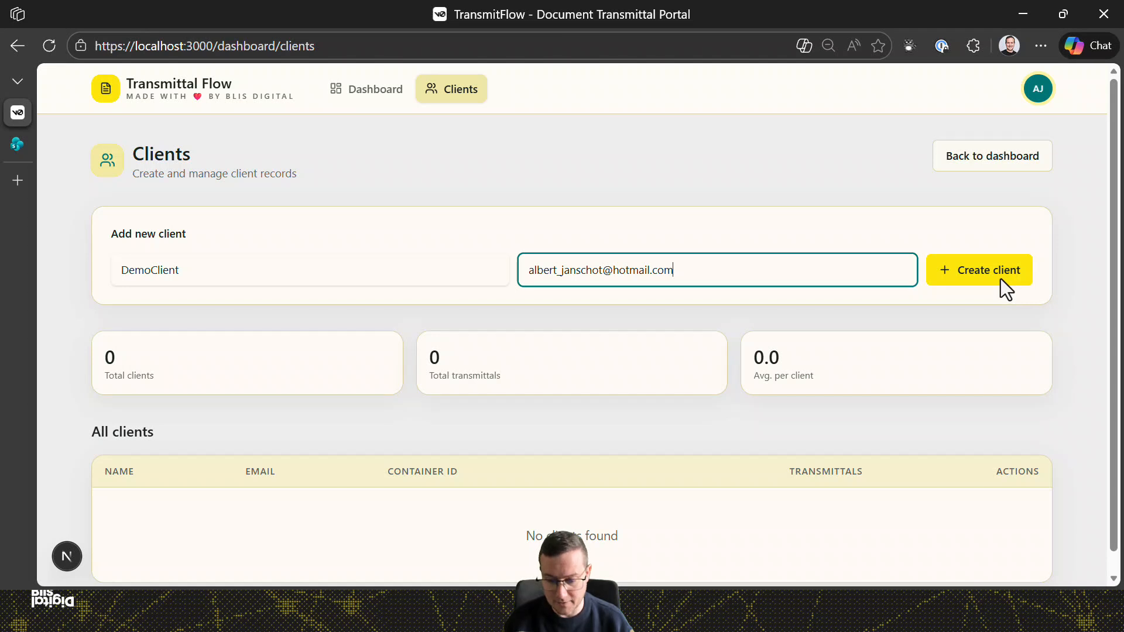
Create the DemoClient client record and confirm it in the All clients table with 0 transmittals.
left_click(1000, 280)
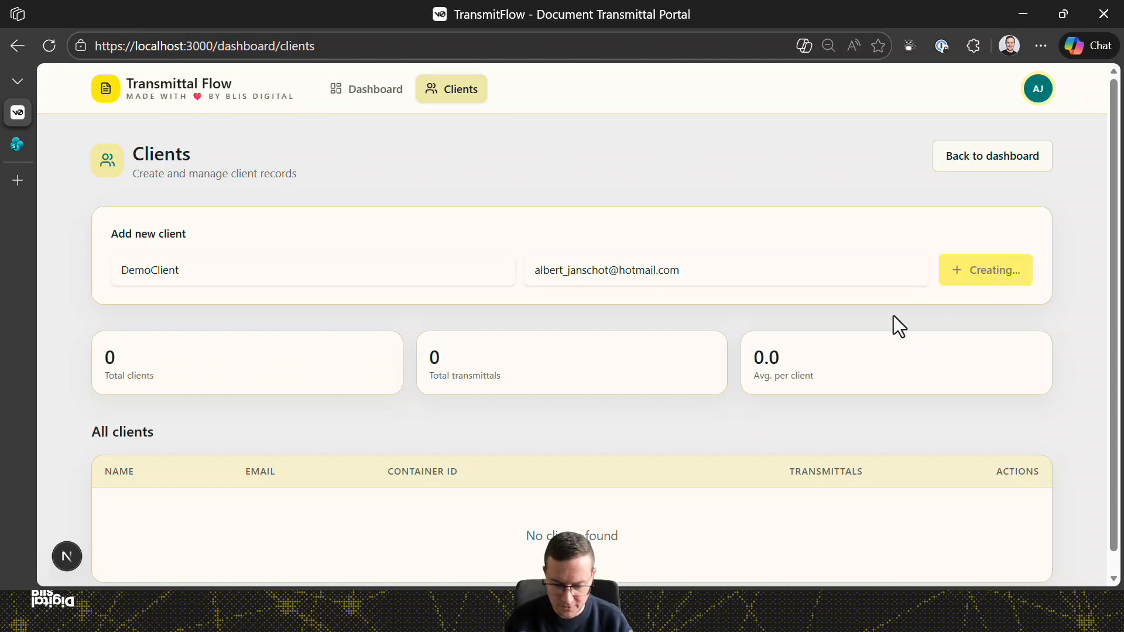
scroll(844, 338, "down", 1)
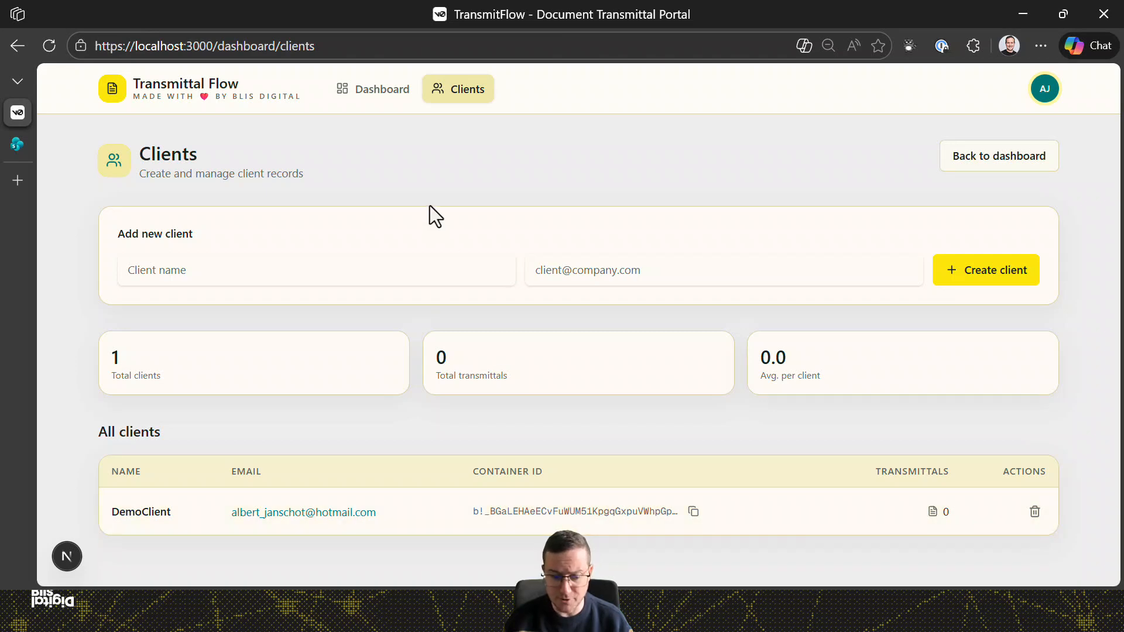
In the DemoClientProject library, select four documents, including Tailspin - Building Office Add-ins.docx and Tailspin - Events.pptx.
left_click(18, 144)
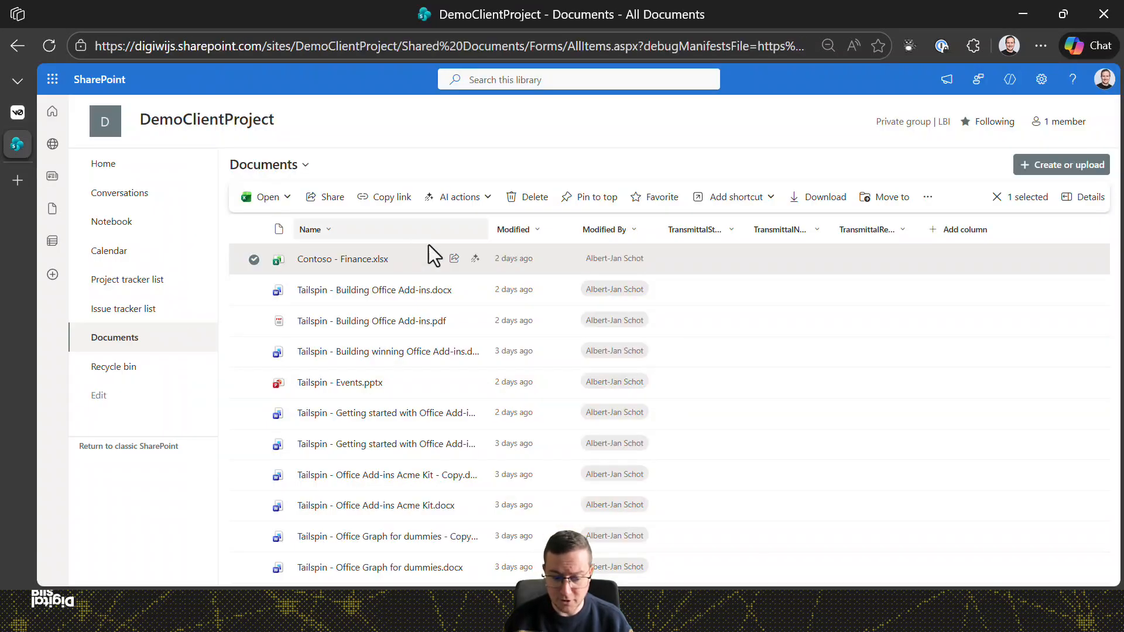
left_click(253, 290)
left_click(253, 382)
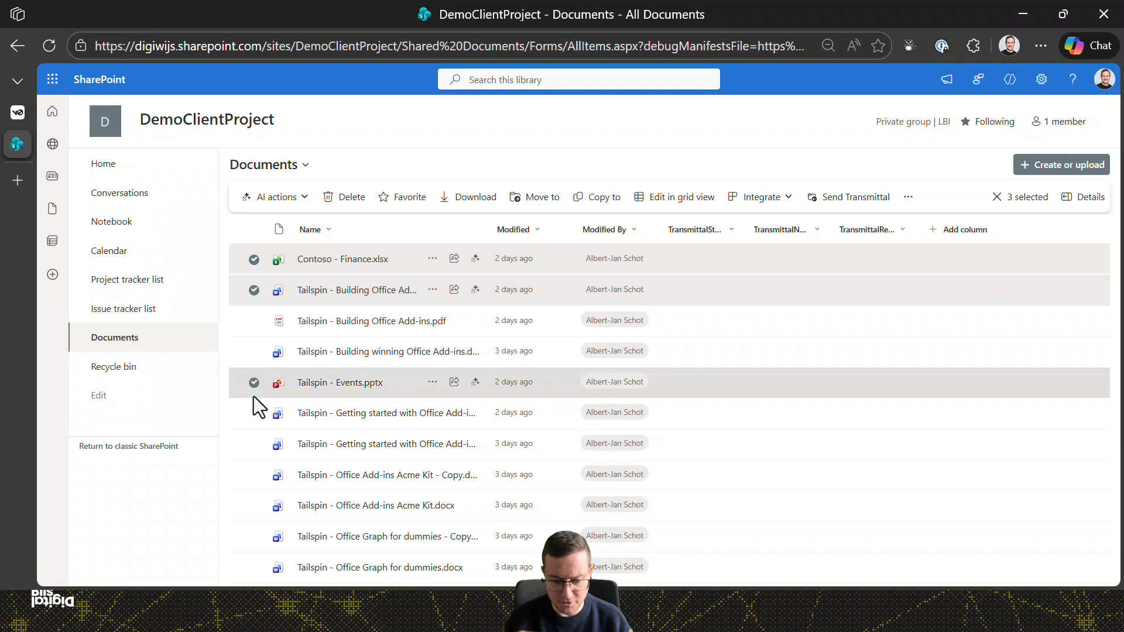
left_click(254, 413)
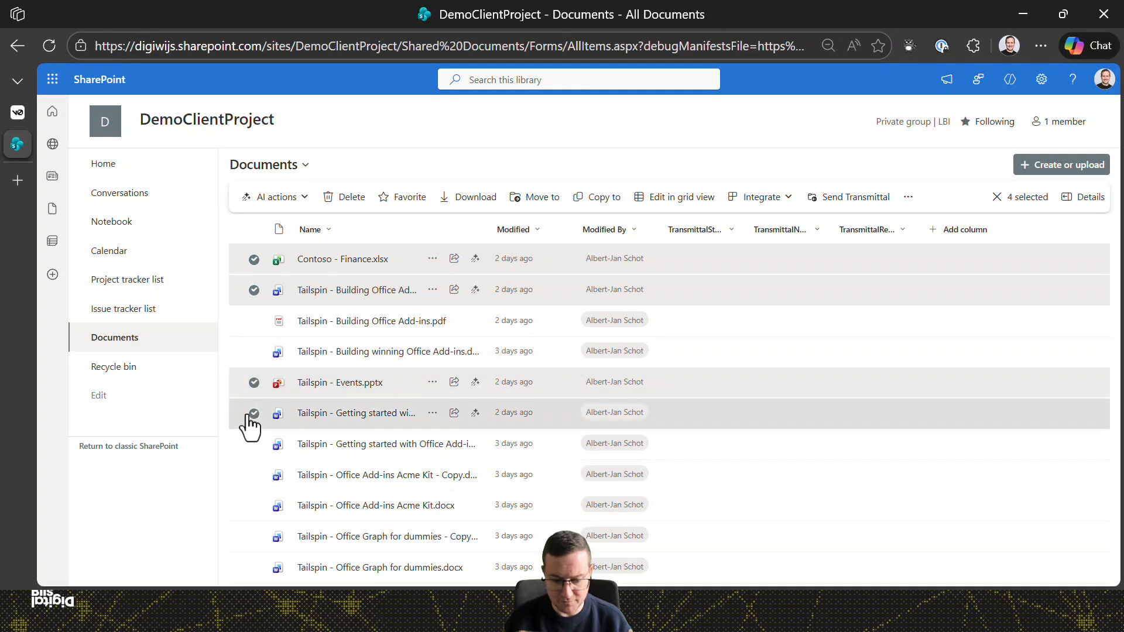
Start a transmittal for the selected documents, addressed to DemoClient with title Transmittal1.
left_click(862, 199)
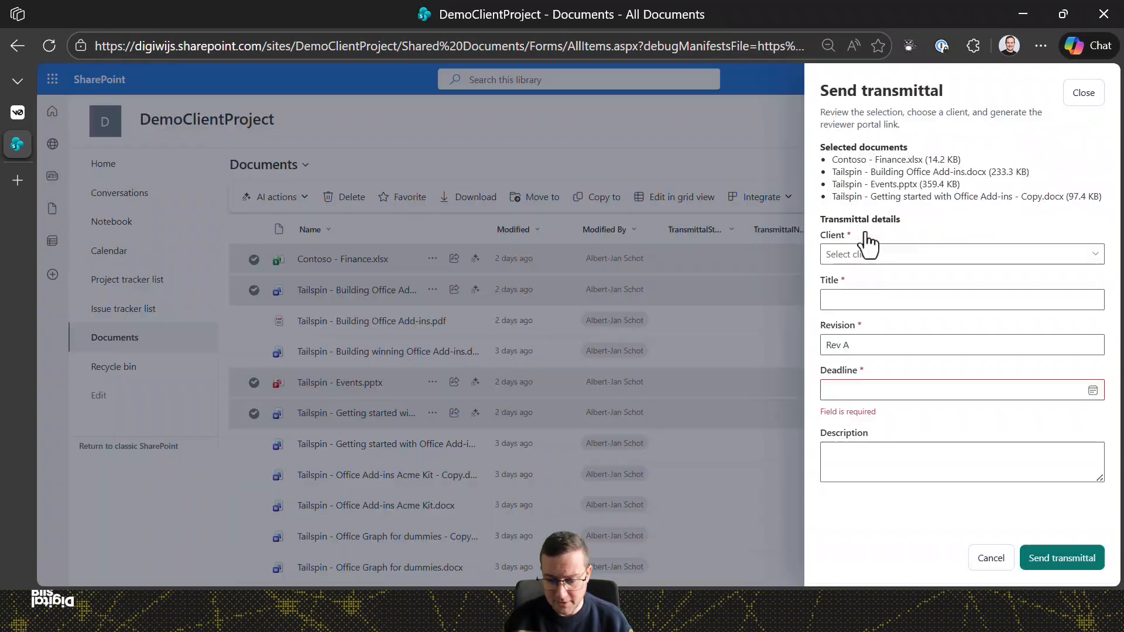
left_click(906, 254)
left_click(891, 278)
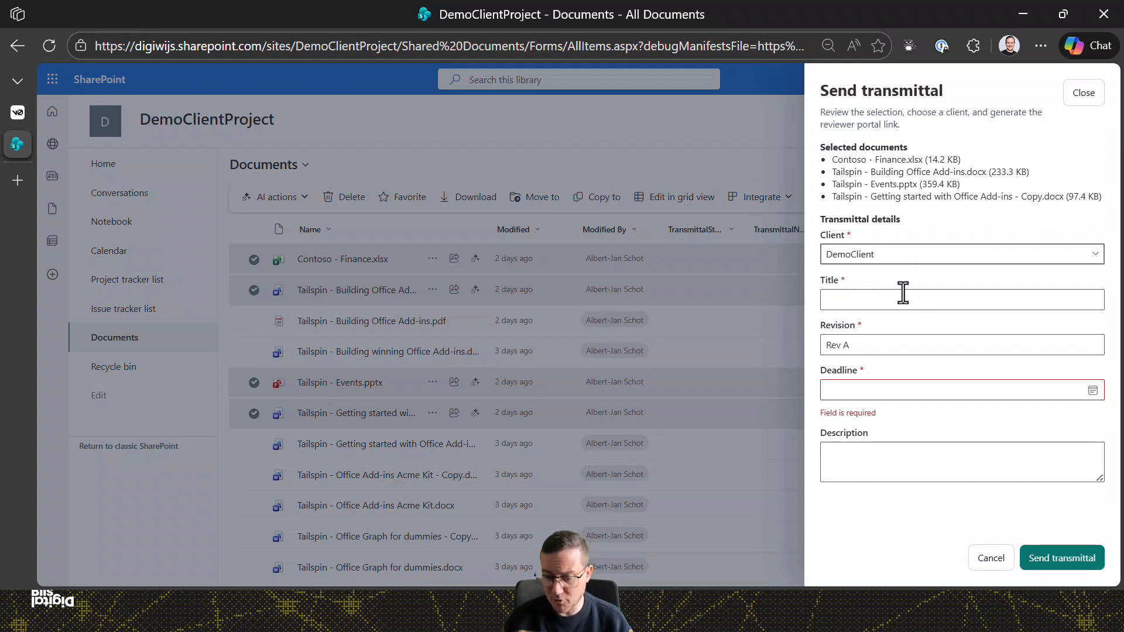
left_click(919, 309)
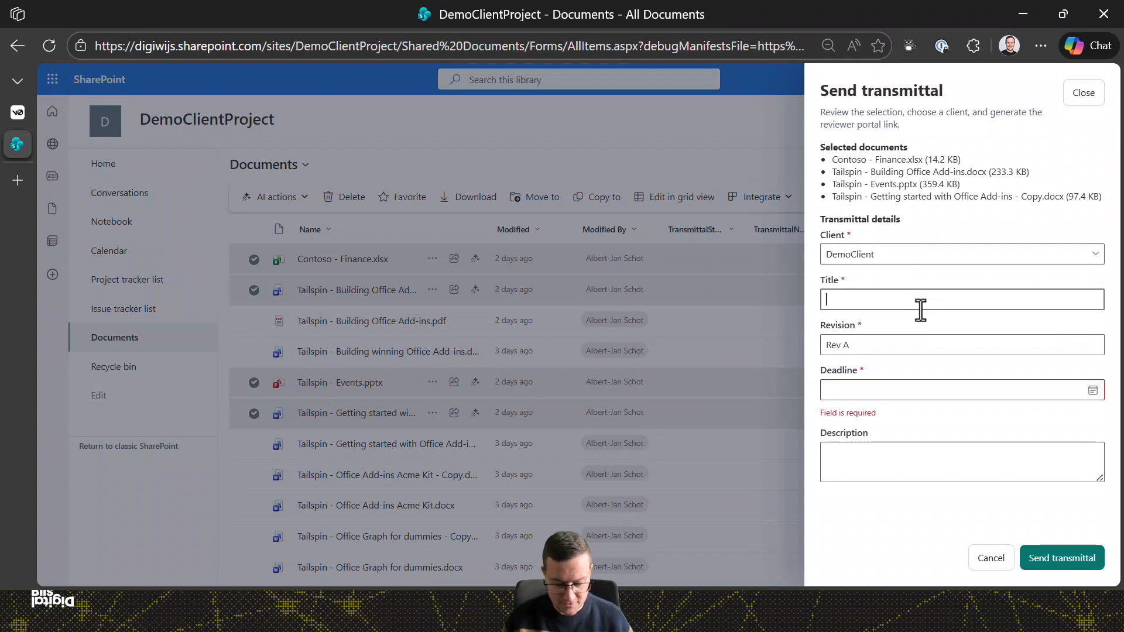
type("Trasnmit")
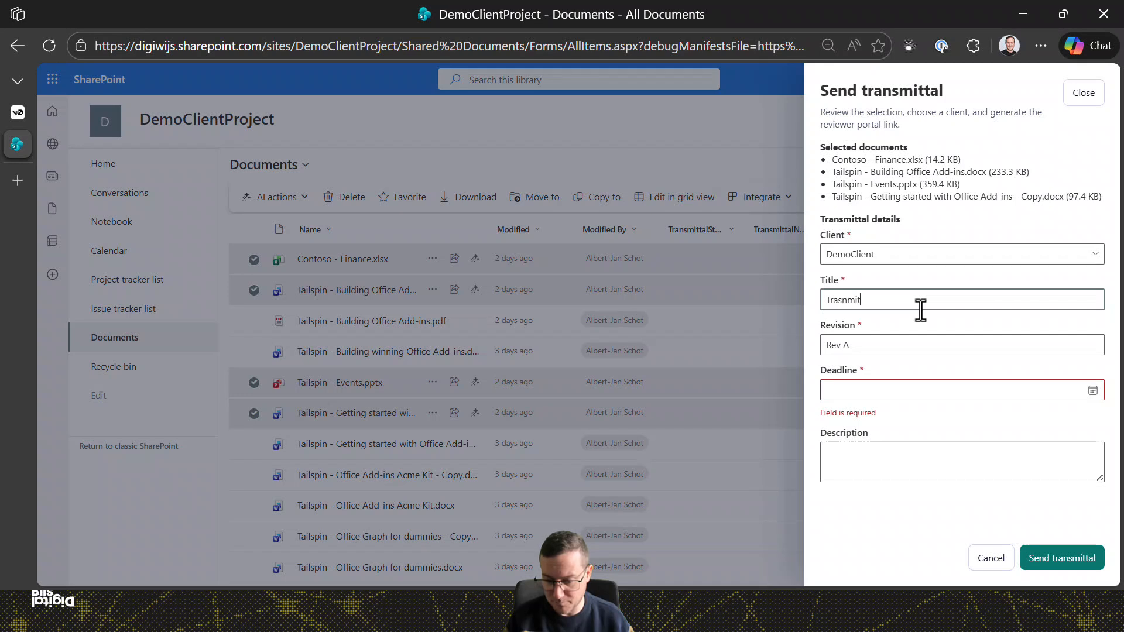
key("ctrl+a")
type("Tr")
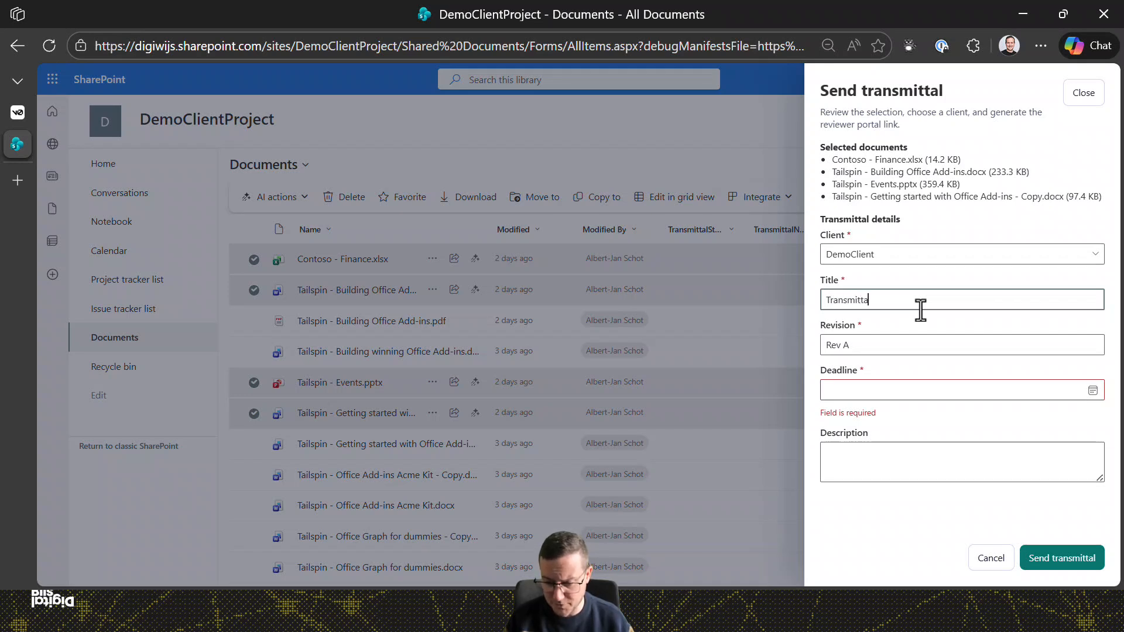
type("ansmittal1")
key("Tab")
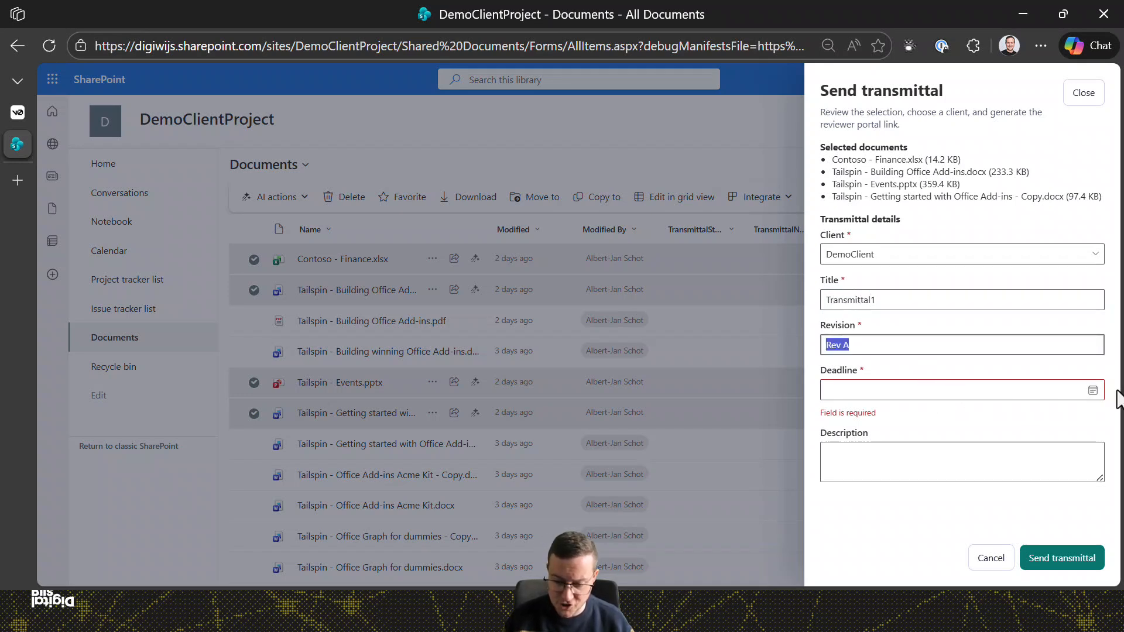
Set the deadline to March 21 2026, add a please-review description, and send the transmittal.
left_click(1092, 391)
left_click(949, 494)
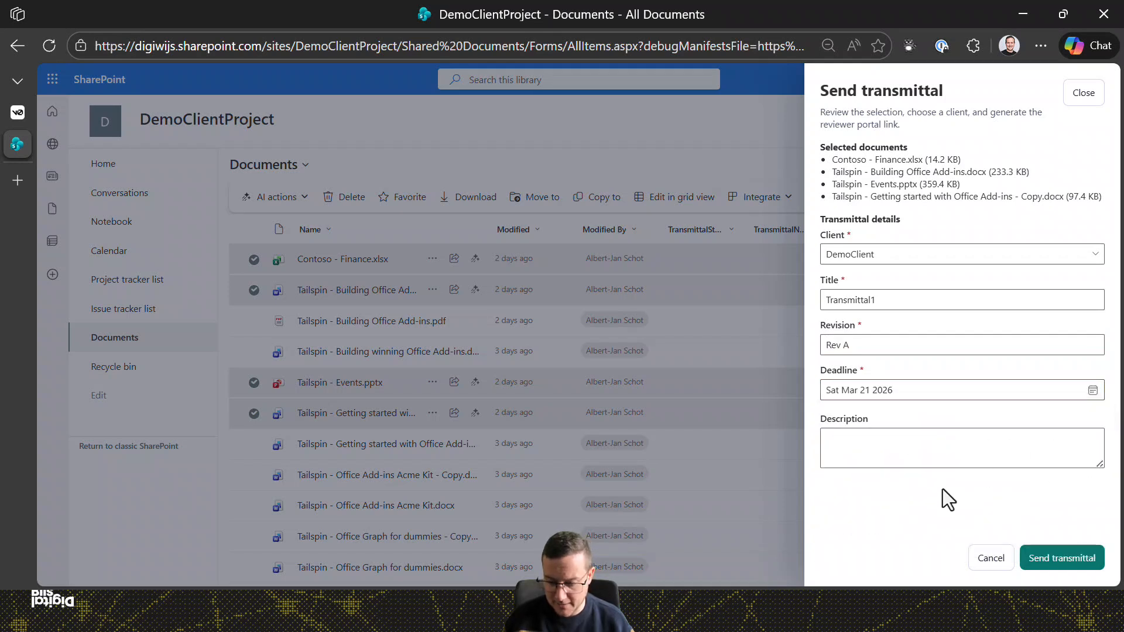
left_click(924, 449)
type("Can yoiu")
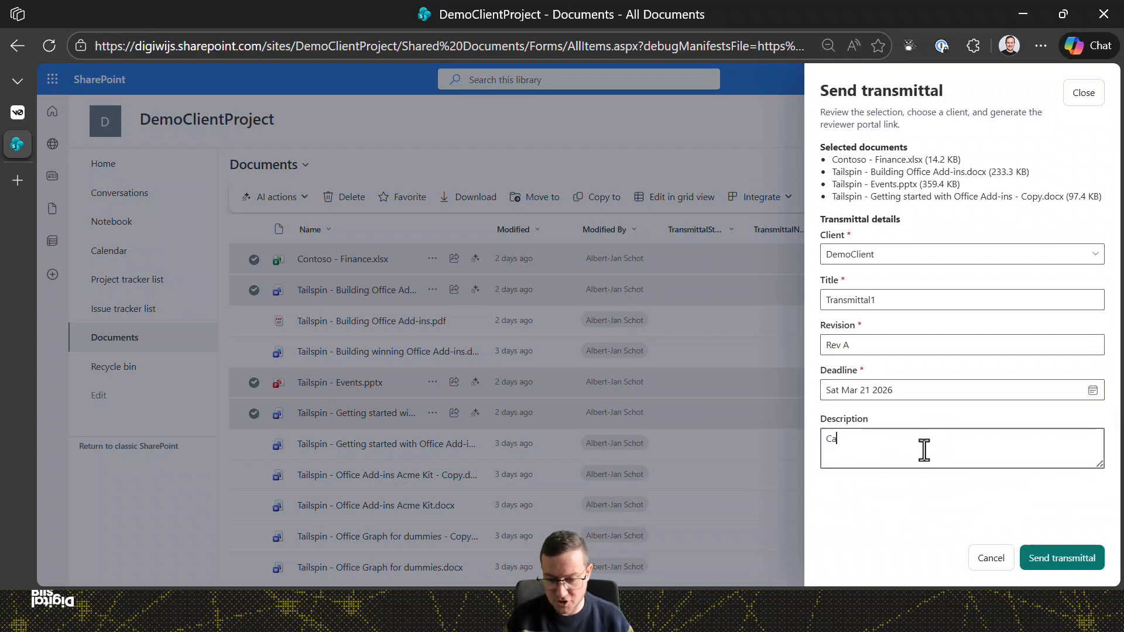
key("BackSpace")
key("BackSpace")
key("BackSpace")
type("u please review")
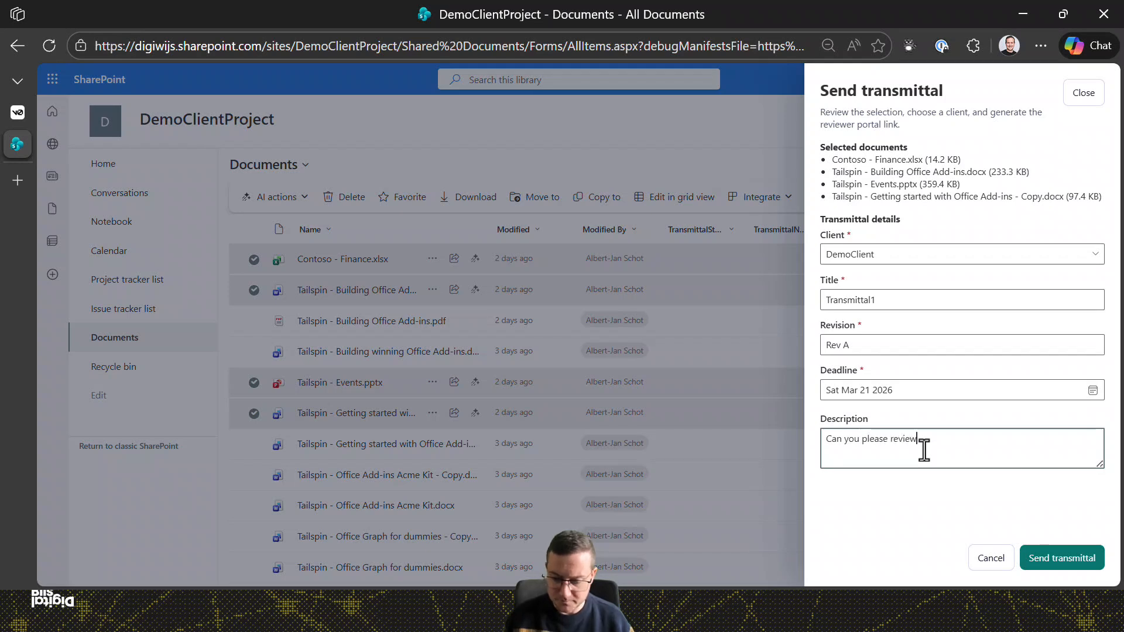
left_click(1065, 559)
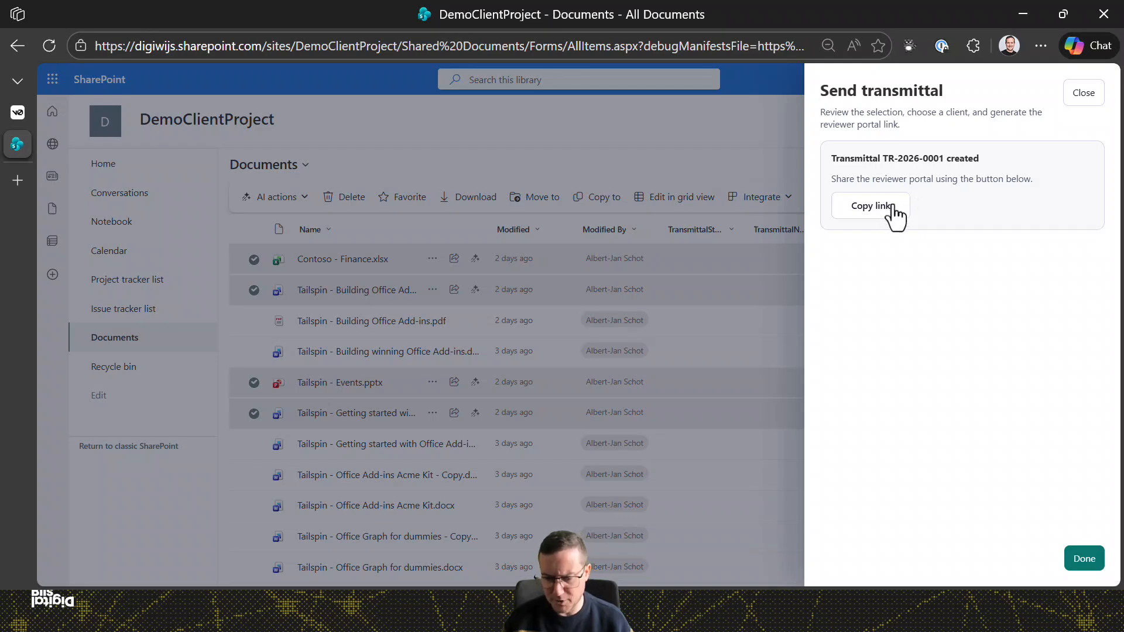
Open TR-2026-0001 from the TransmitFlow dashboard and launch Contoso - Finance.xlsx in Office for the web.
left_click(21, 114)
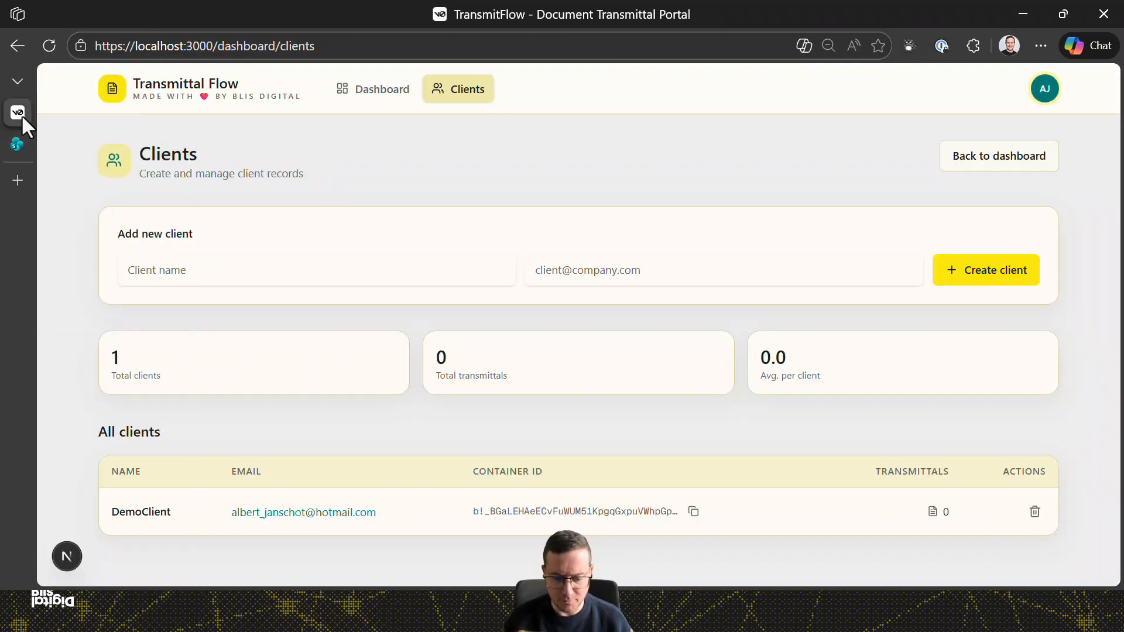
left_click(375, 99)
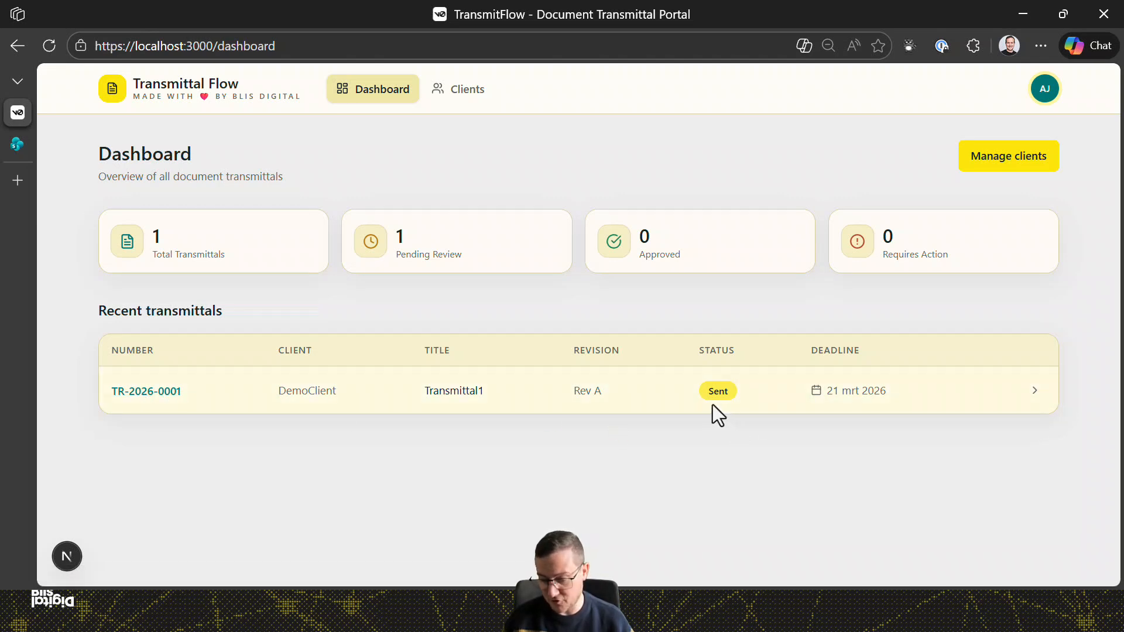
left_click(156, 397)
scroll(521, 316, "down", 3)
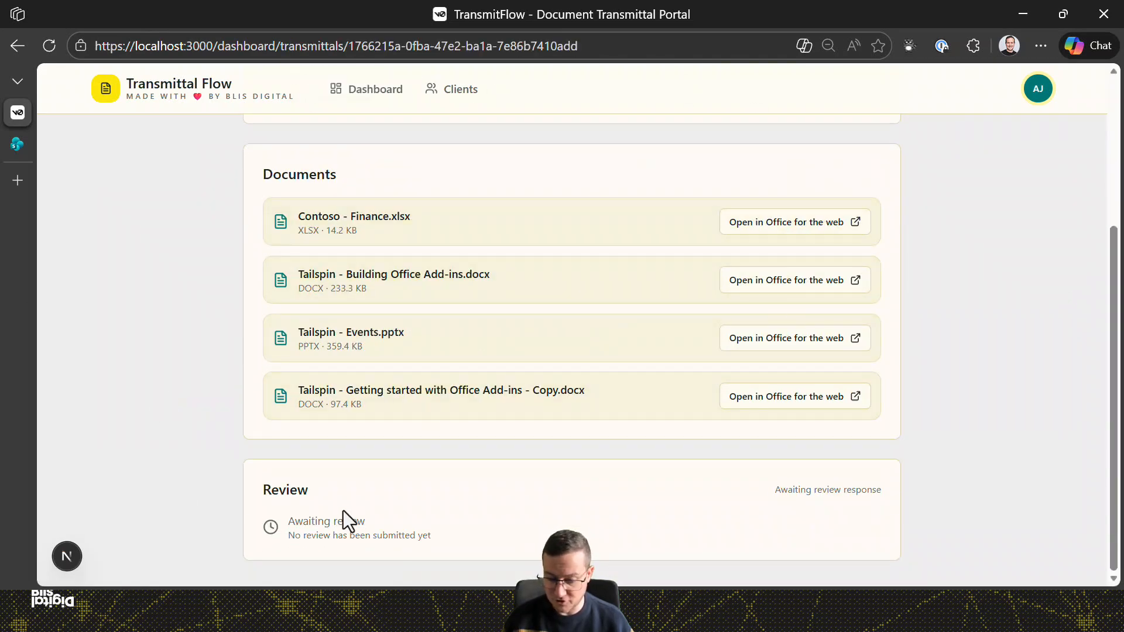
left_click(757, 231)
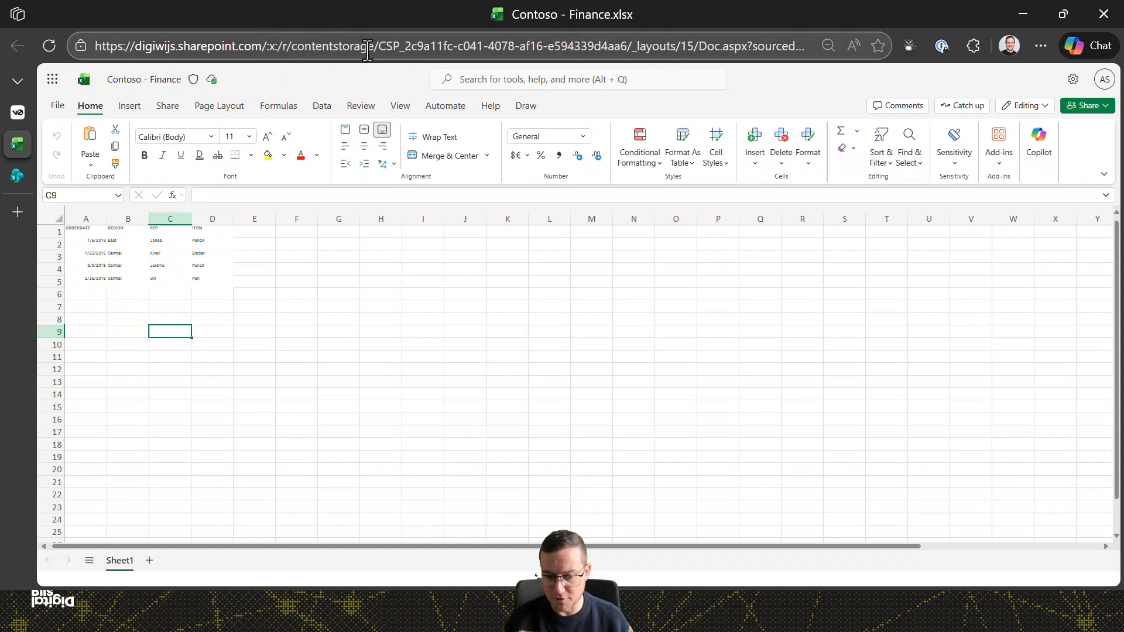
View the Contoso - Finance workbook, then close it to return to the TR-2026-0001 page.
left_click(413, 352)
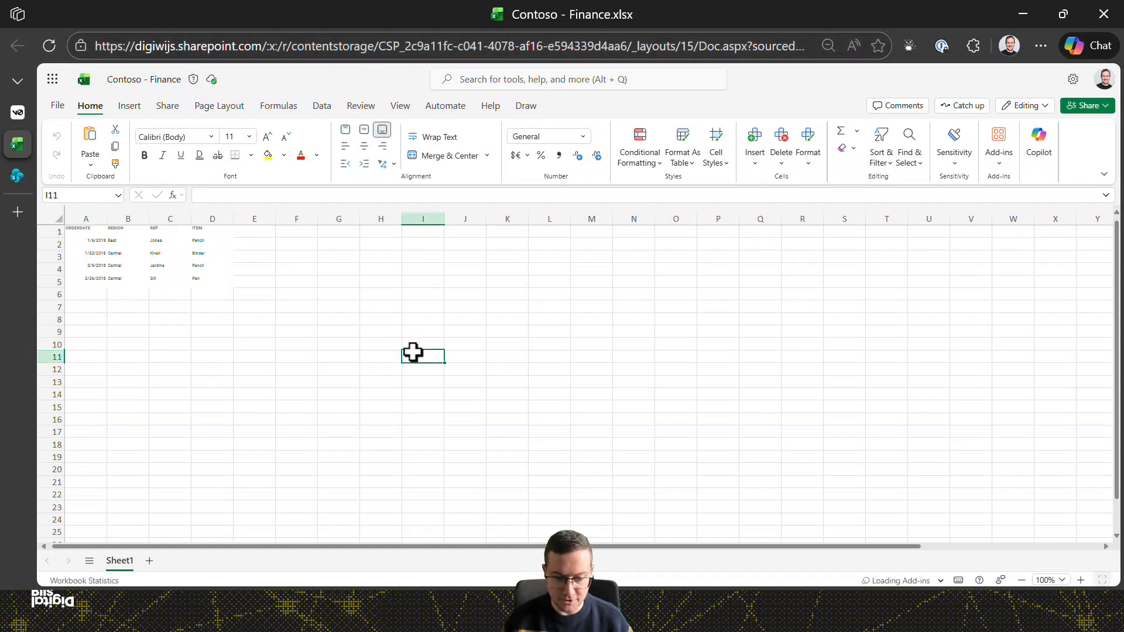
key("ctrl+w")
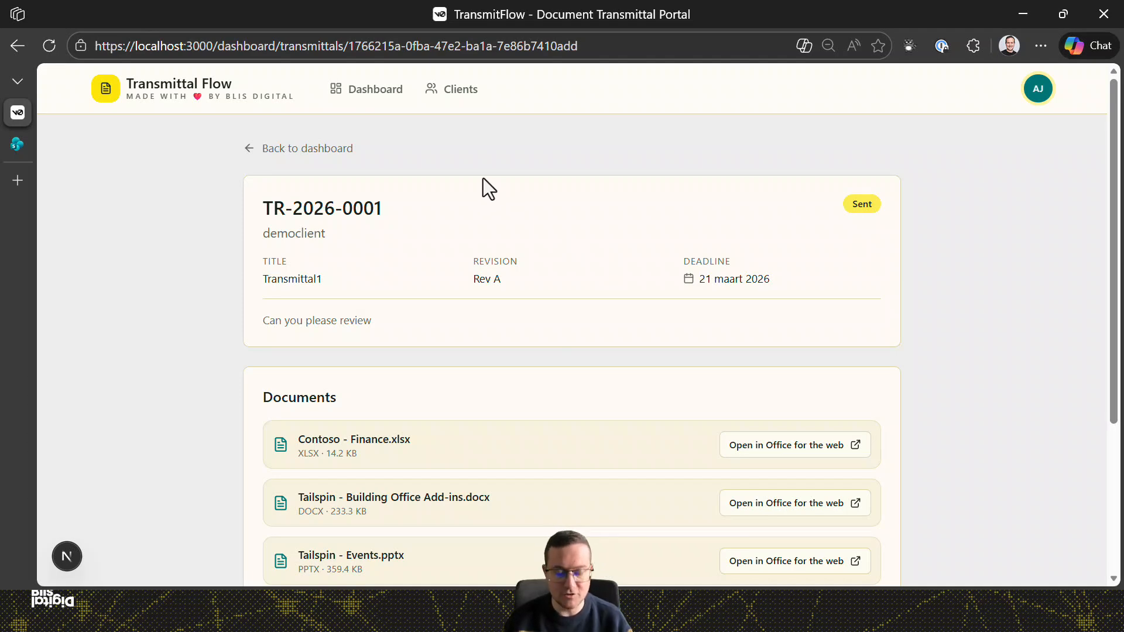
Copy TR-2026-0001's reviewer portal link from SharePoint's transmittal panel and return to TransmitFlow.
left_click(25, 144)
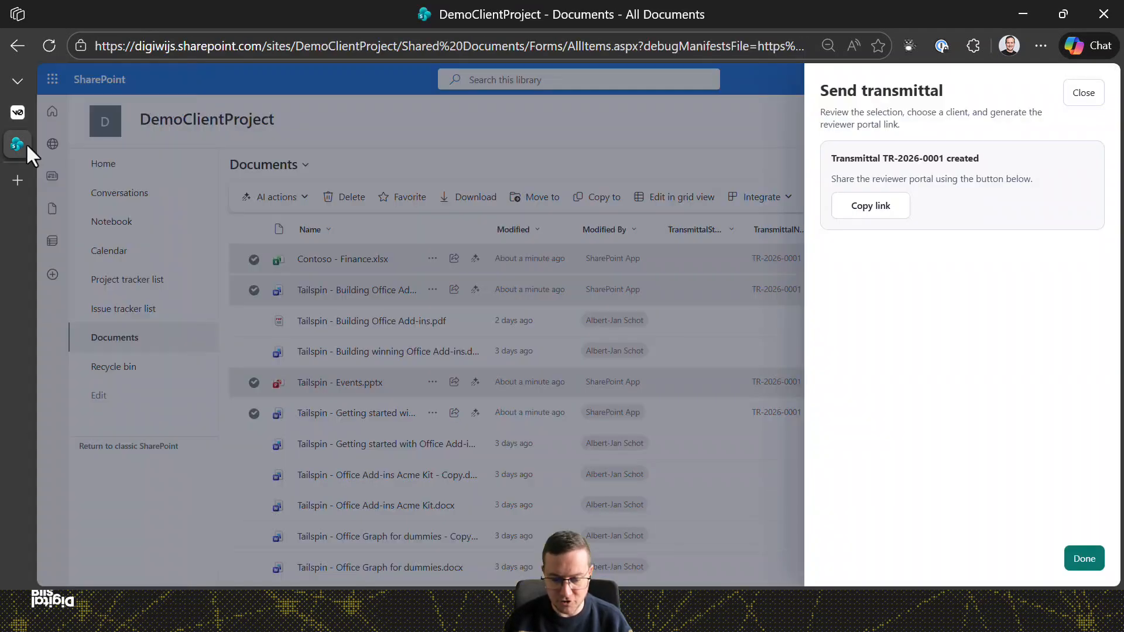
left_click(901, 209)
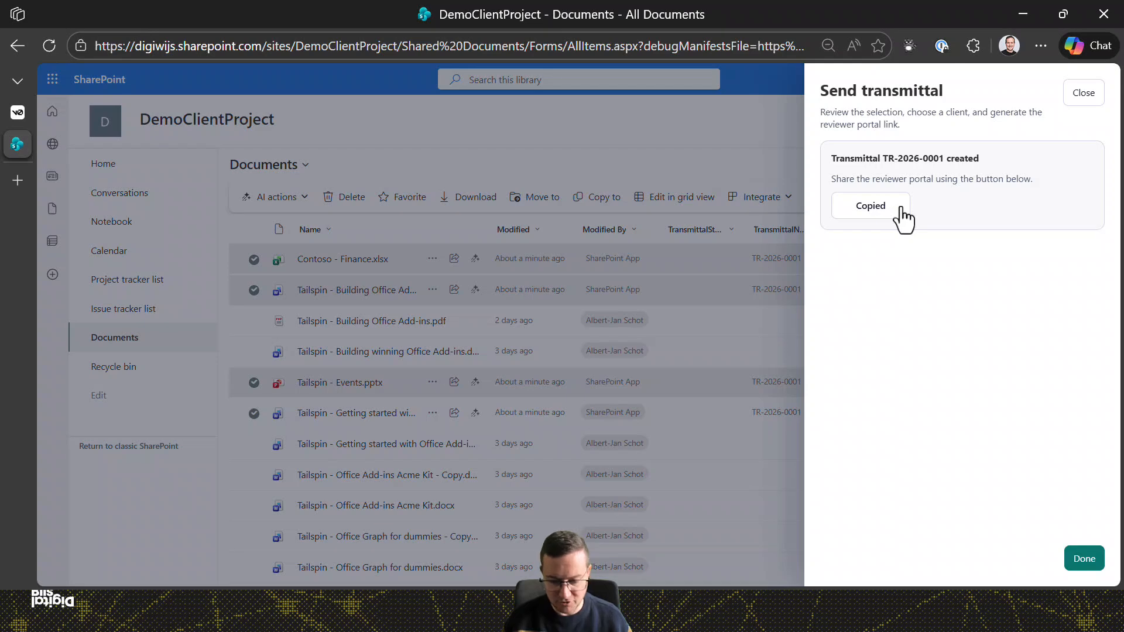
key("alt+Tab")
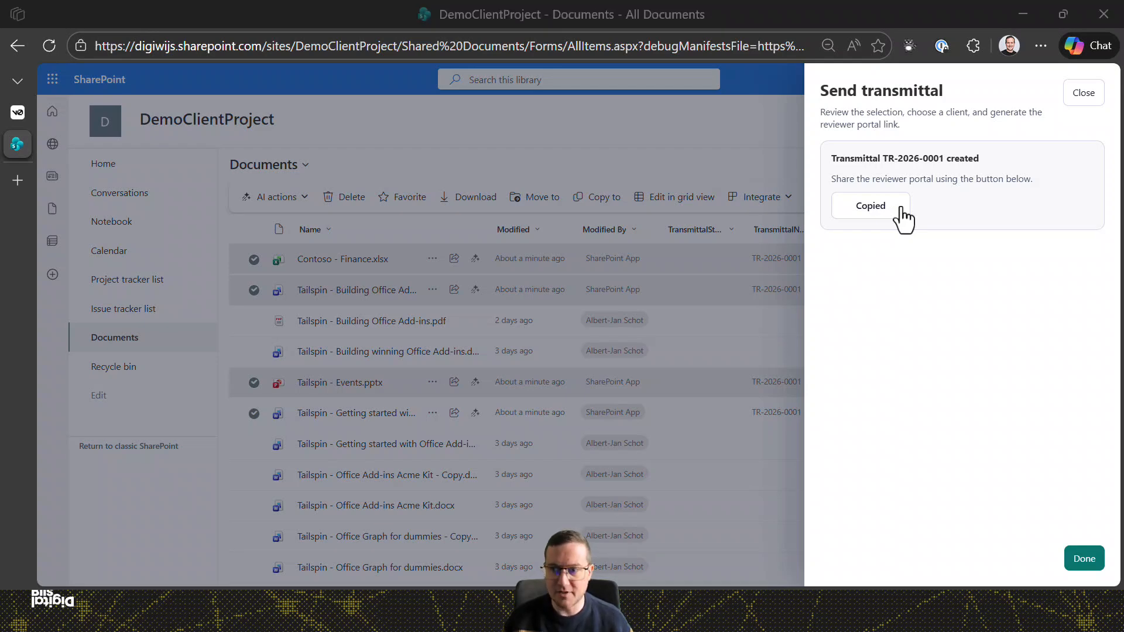
key("ctrl+Tab")
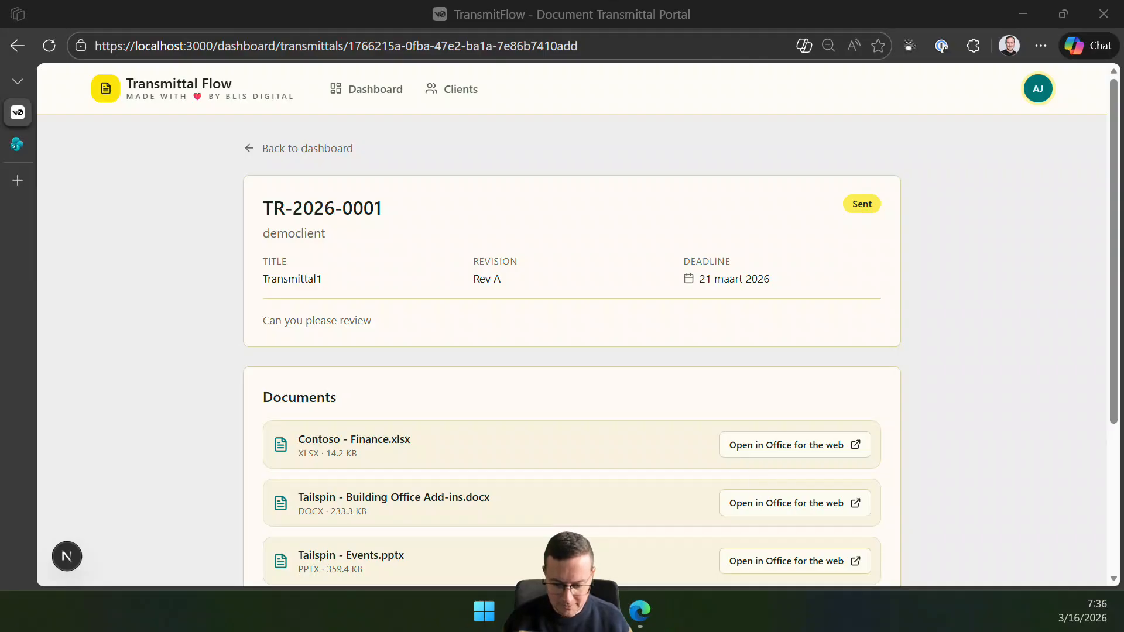
Load the copied TR-2026-0001 portal link in the guest browser and bring up the Submit Review form.
left_click(640, 617)
left_click(476, 65)
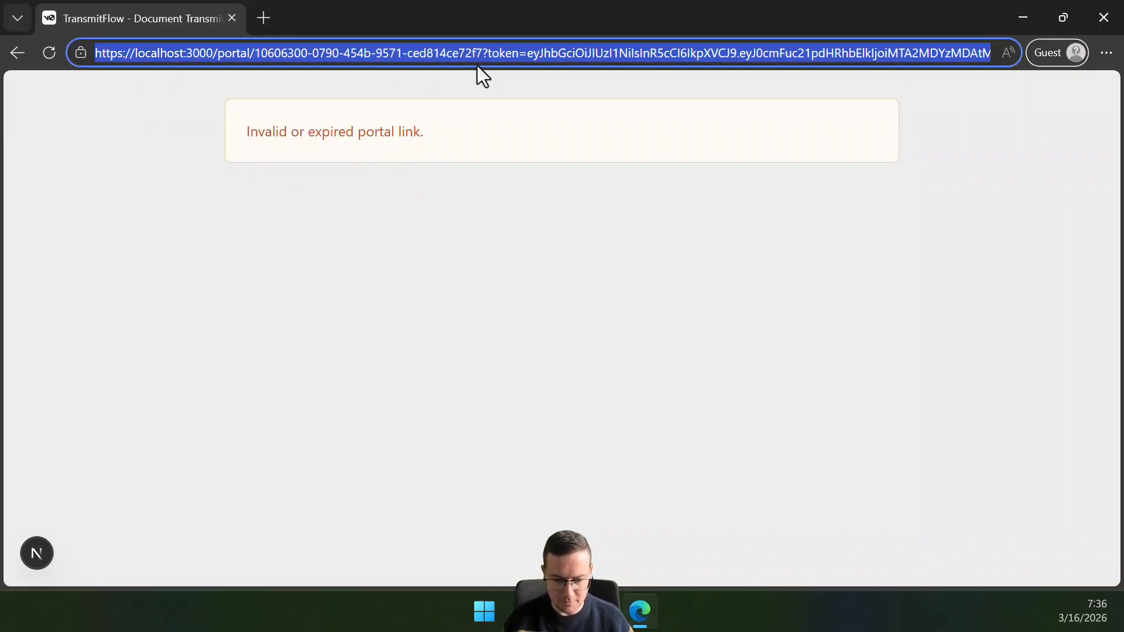
key("ctrl+v")
key("Return")
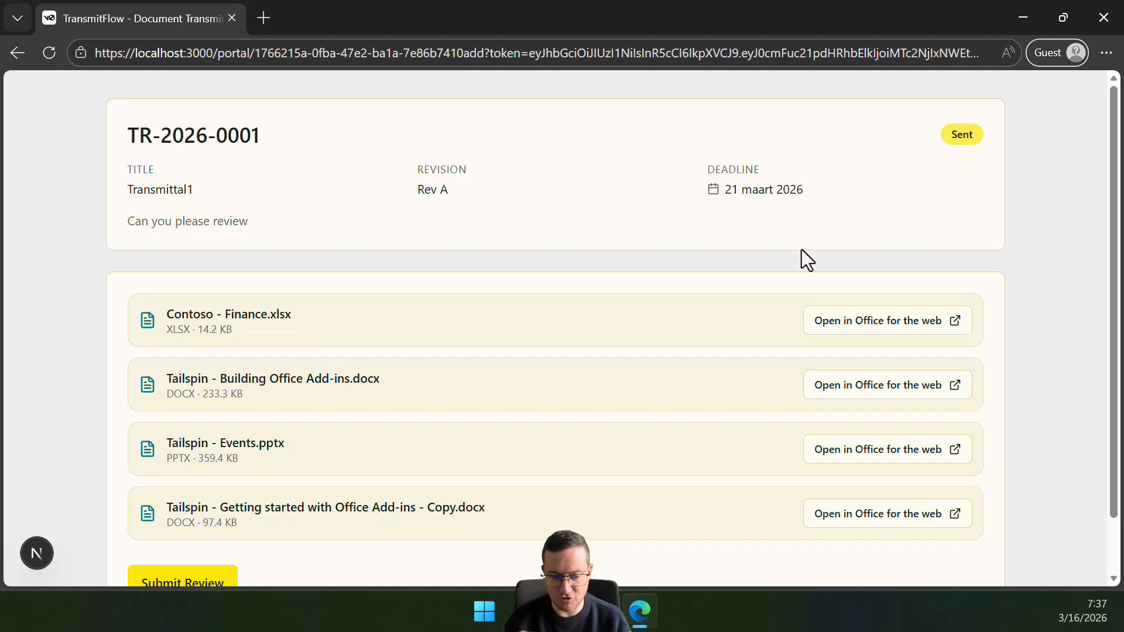
scroll(799, 251, "down", 2)
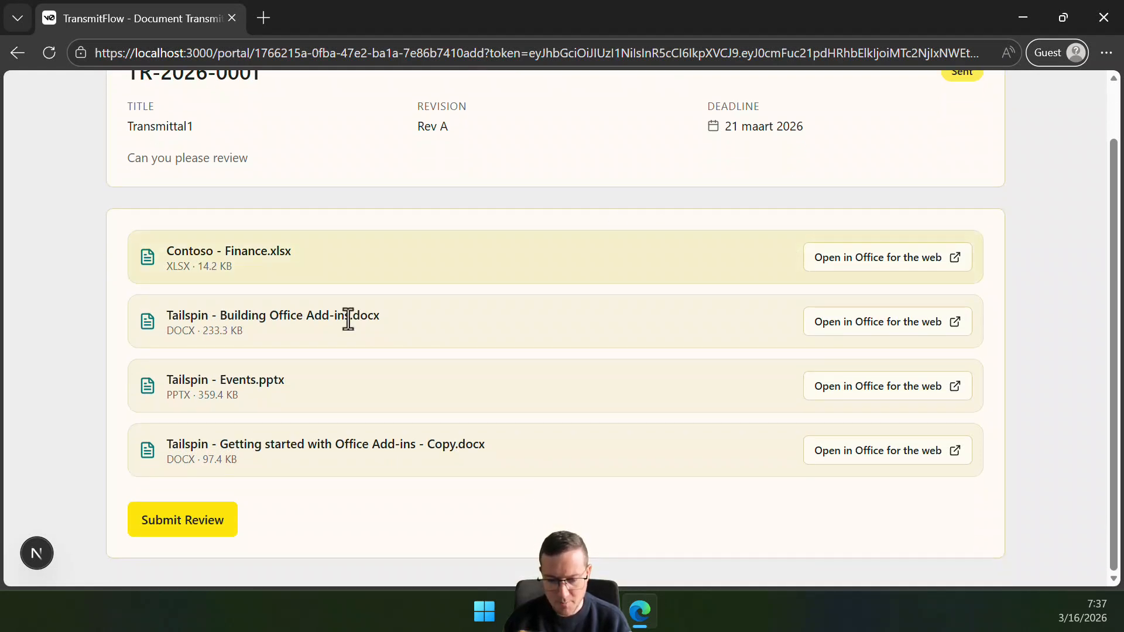
left_click(195, 539)
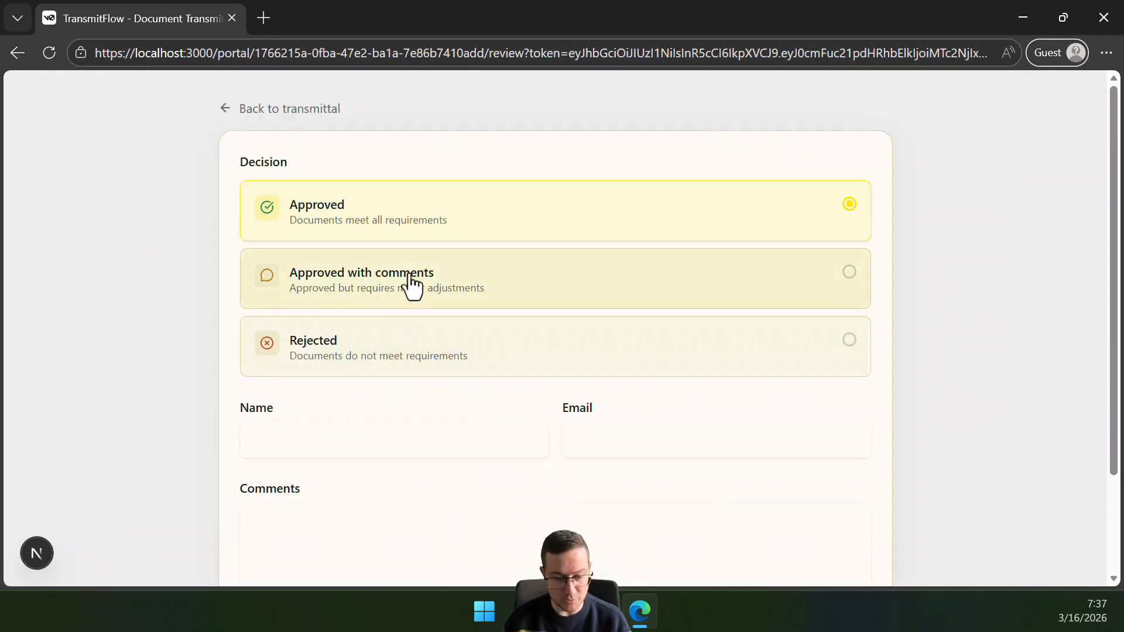
Submit an Approved review with the reviewer's name, e-mail and the comment 'Agree'.
left_click(343, 435)
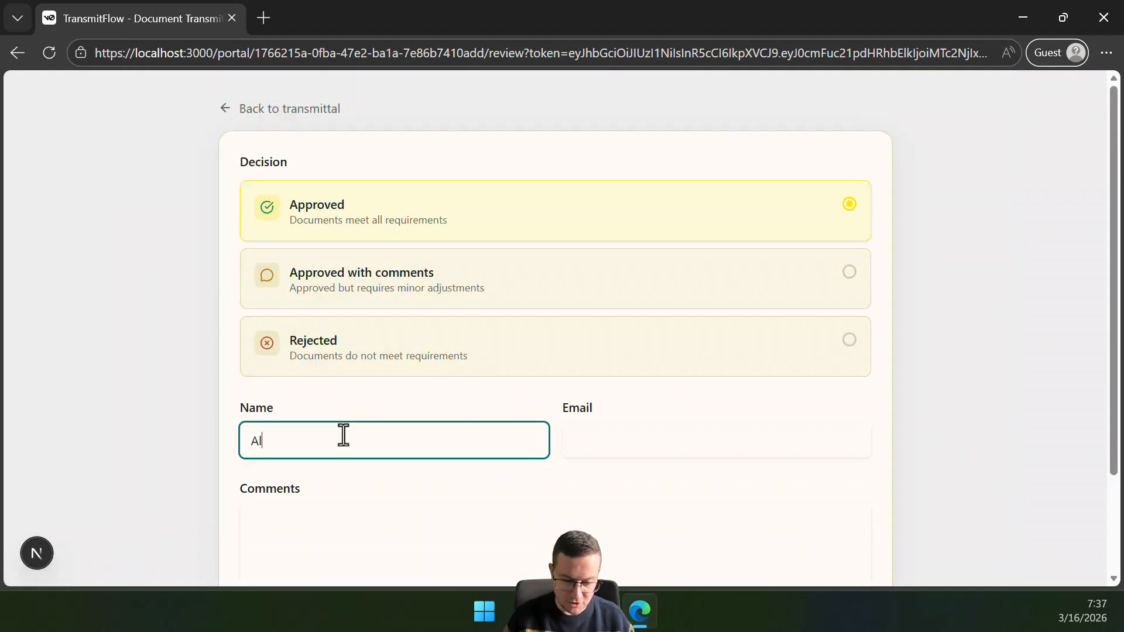
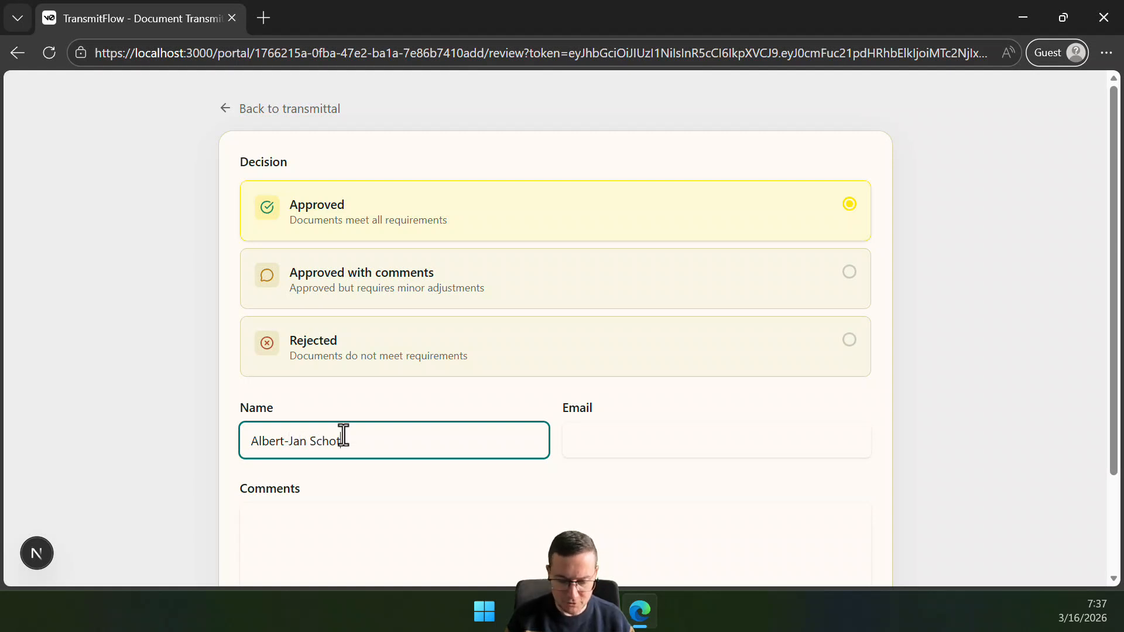
key("Tab")
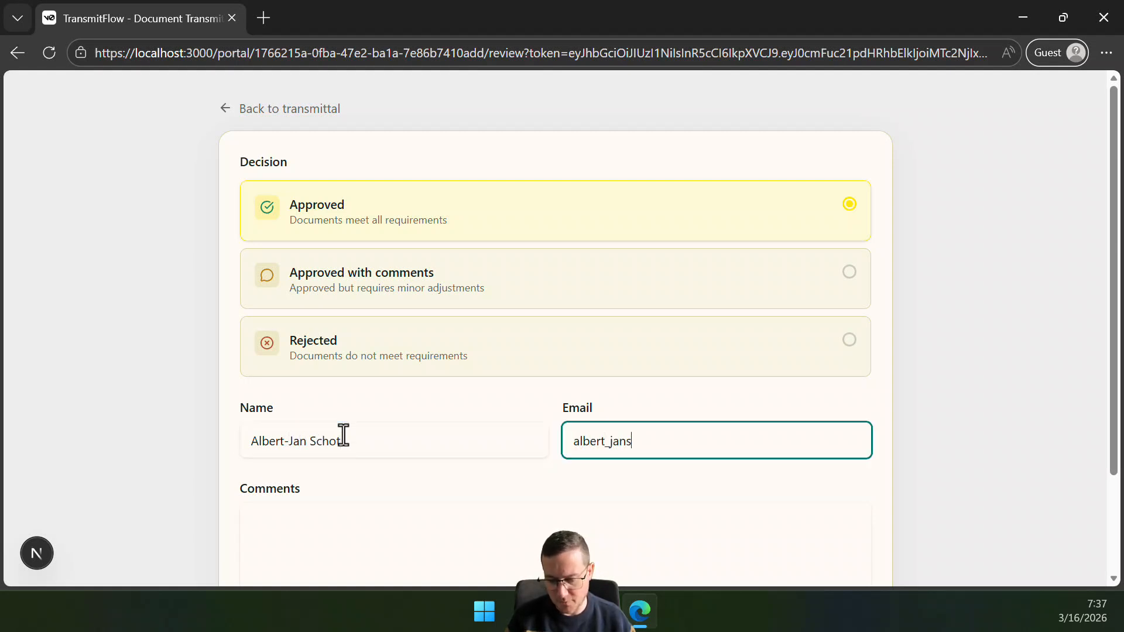
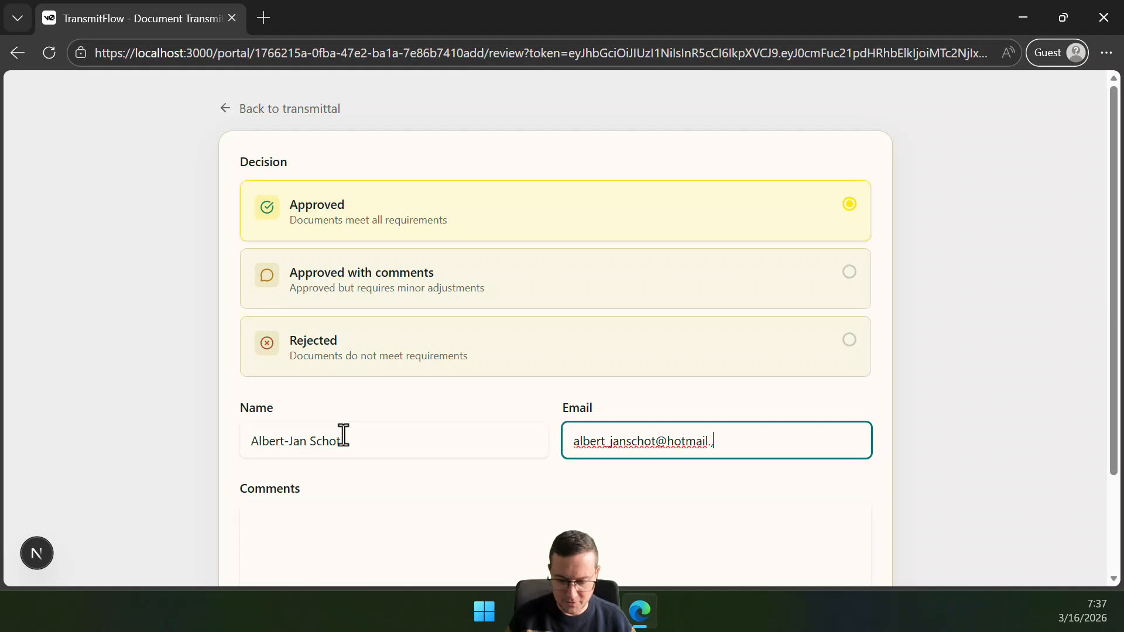
key("Tab")
scroll(364, 417, "down", 2)
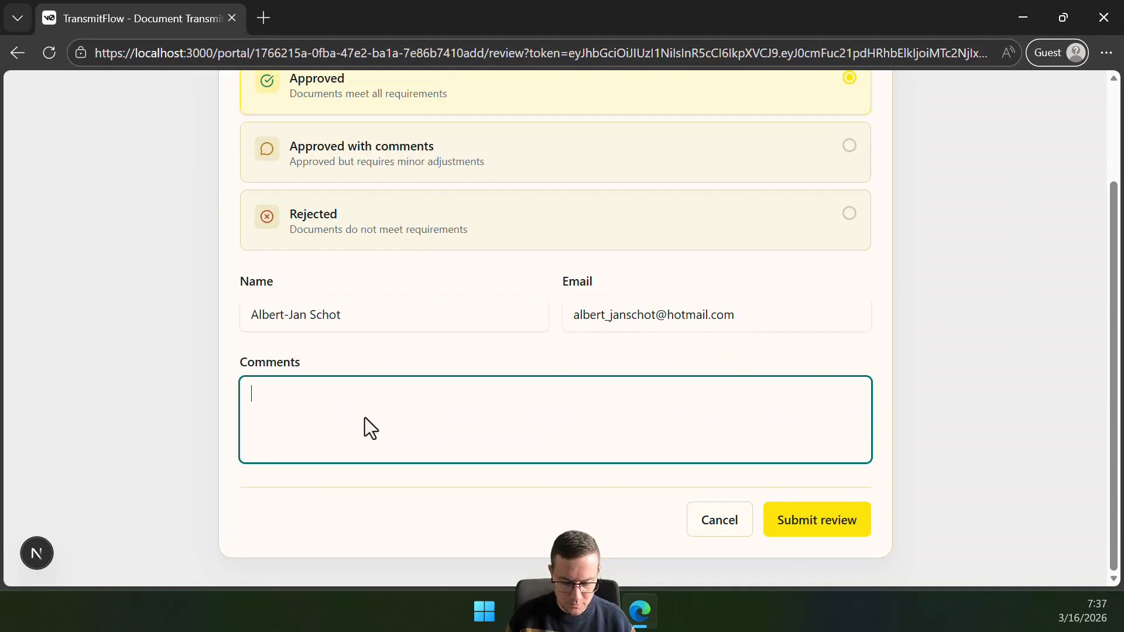
type("Agree")
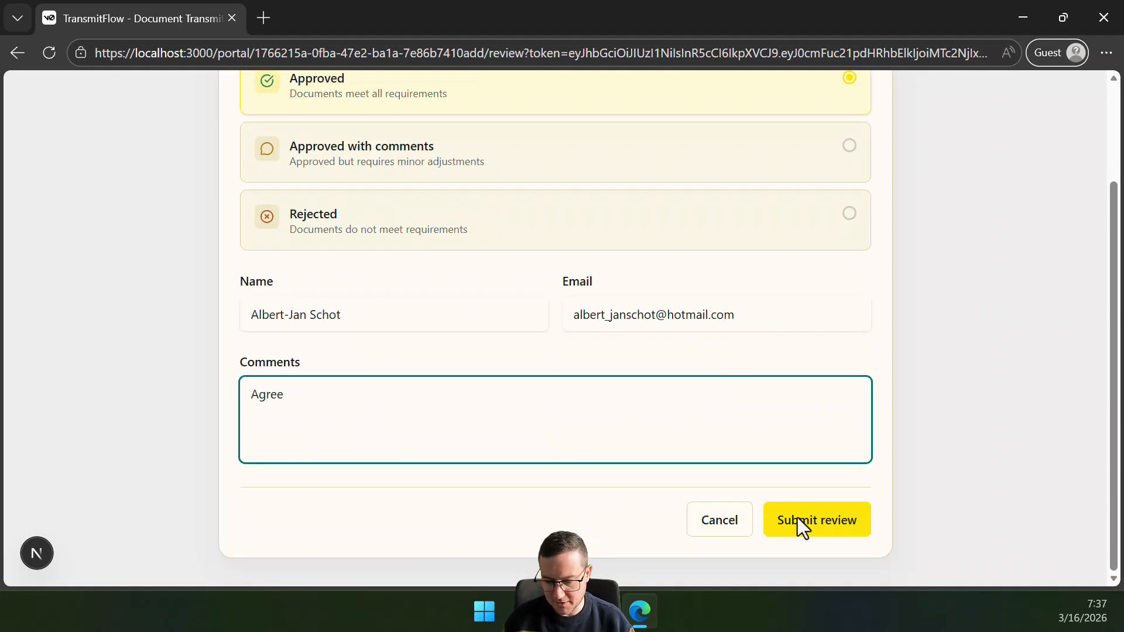
left_click(809, 525)
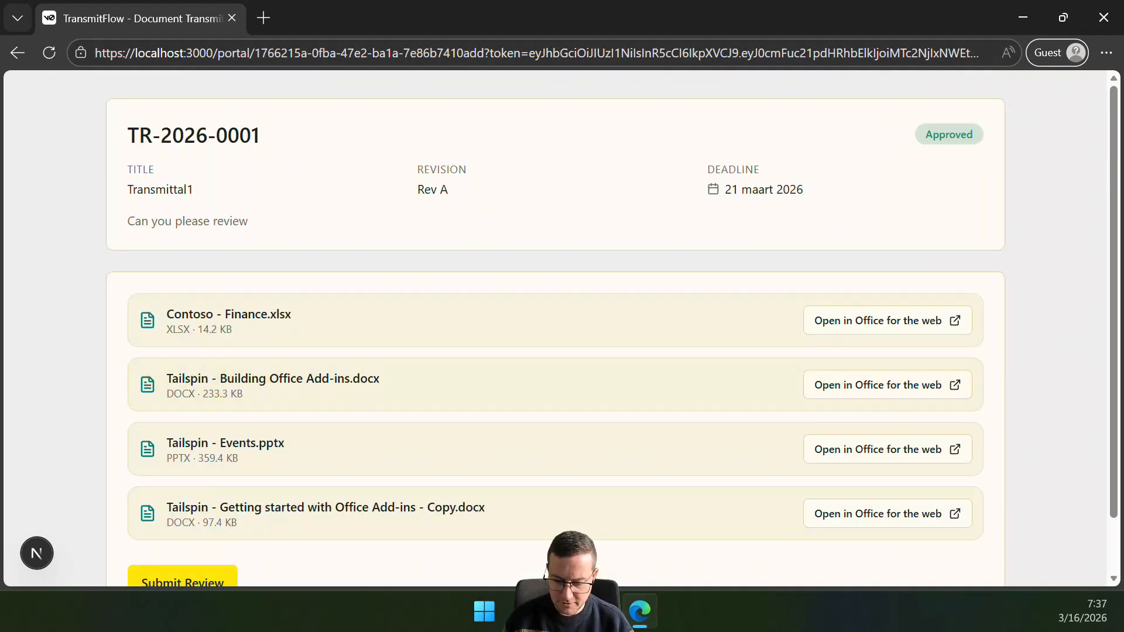
Confirm one approved transmittal on the dashboard, then close SharePoint's transmittal panel and reload the library.
key("alt+Tab")
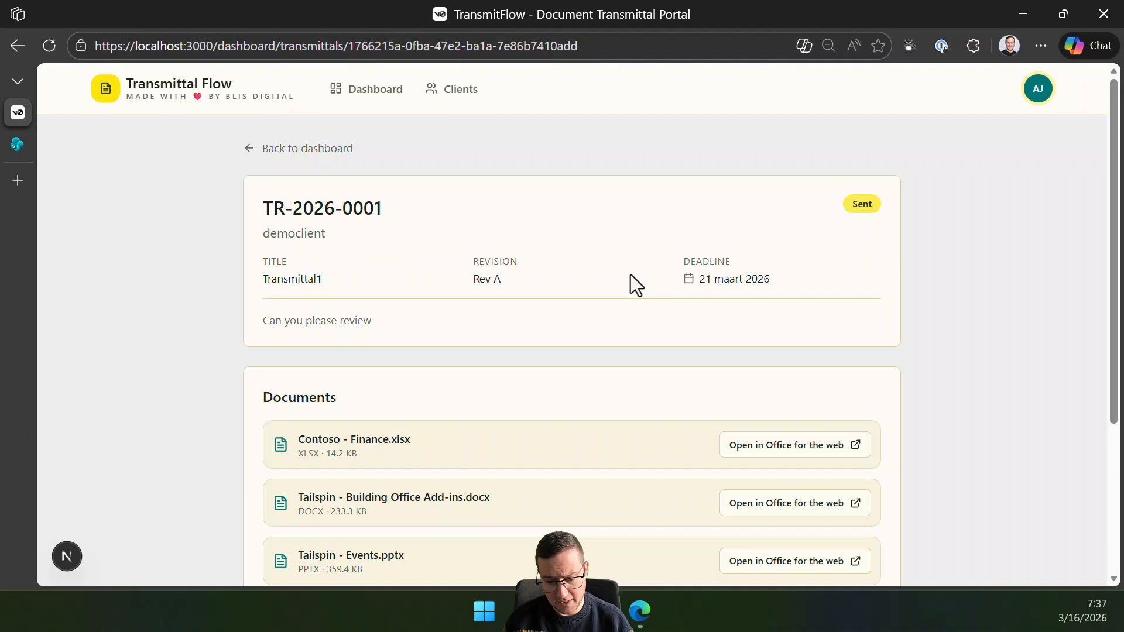
left_click(369, 98)
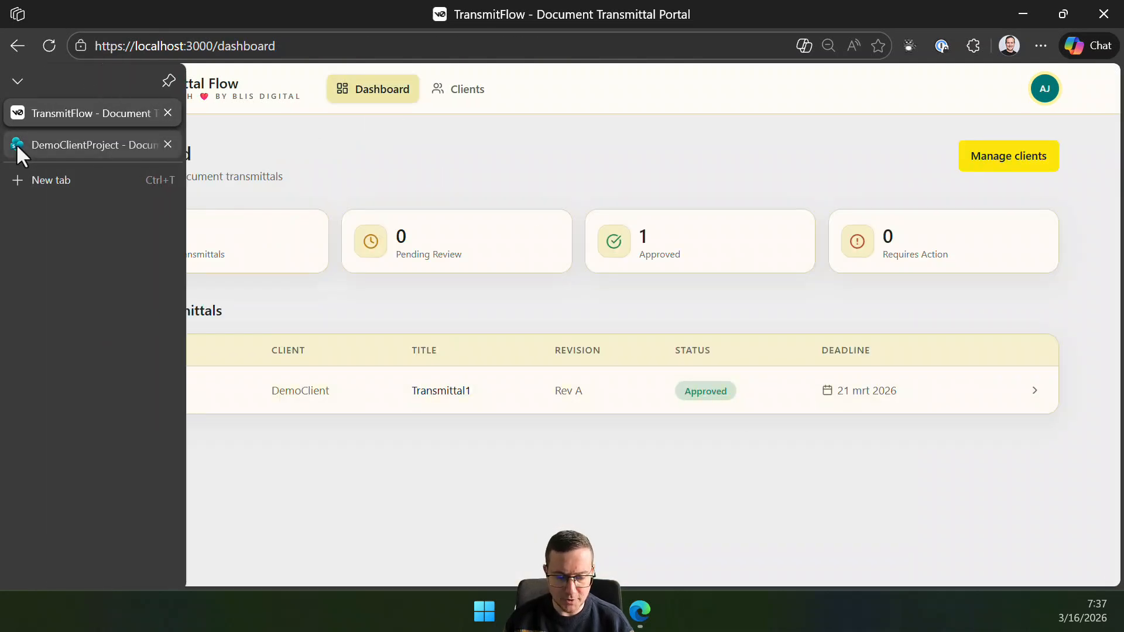
left_click(17, 146)
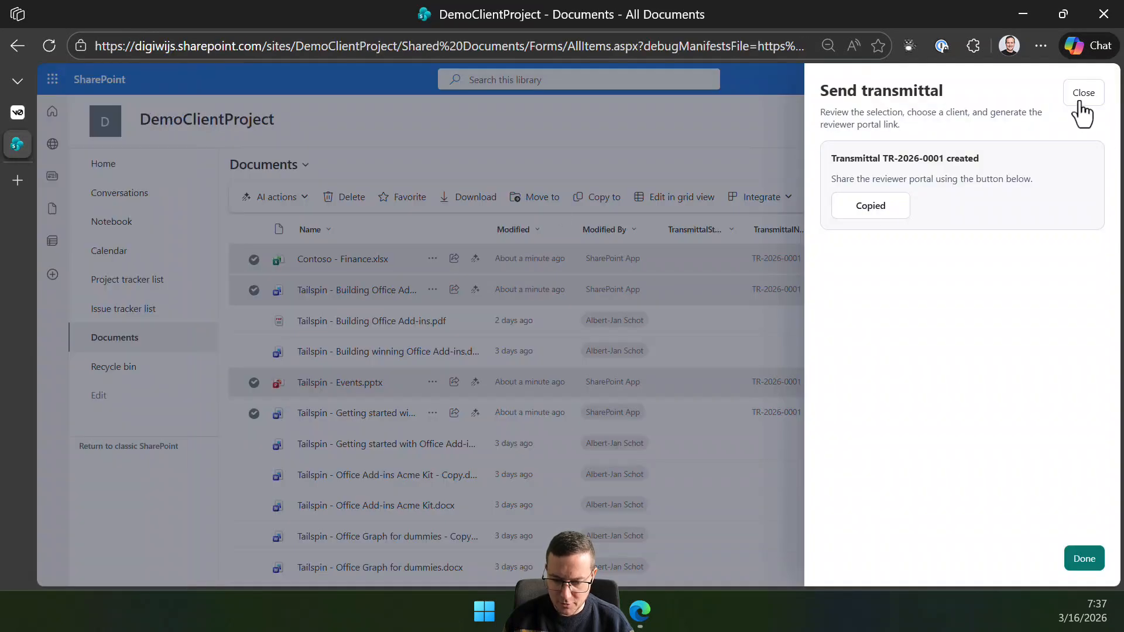
left_click(1083, 94)
left_click(49, 46)
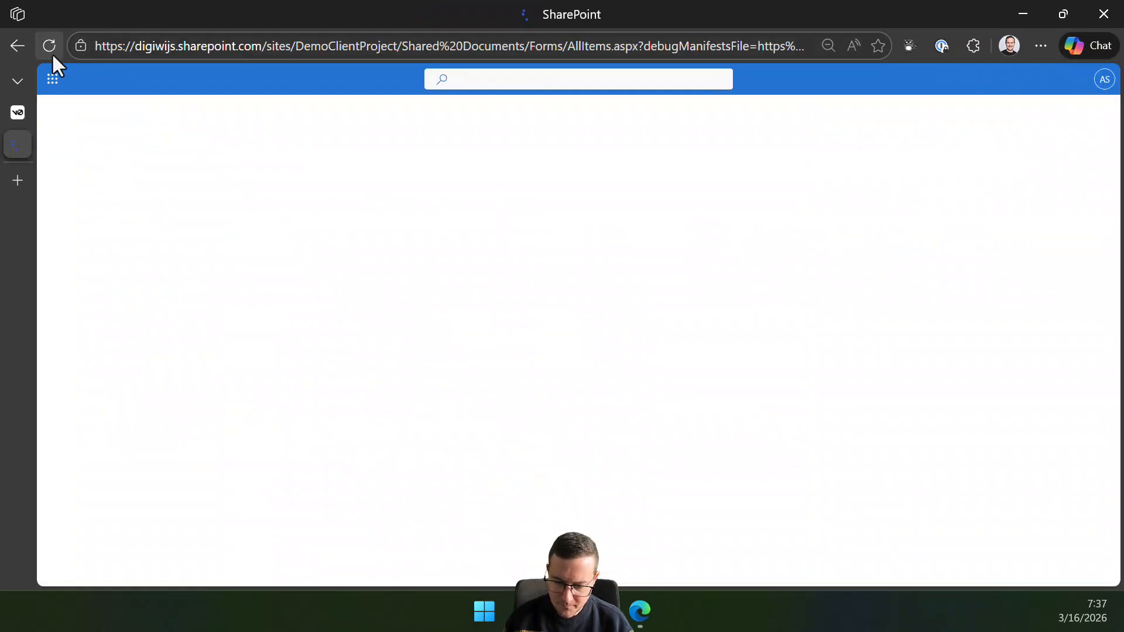